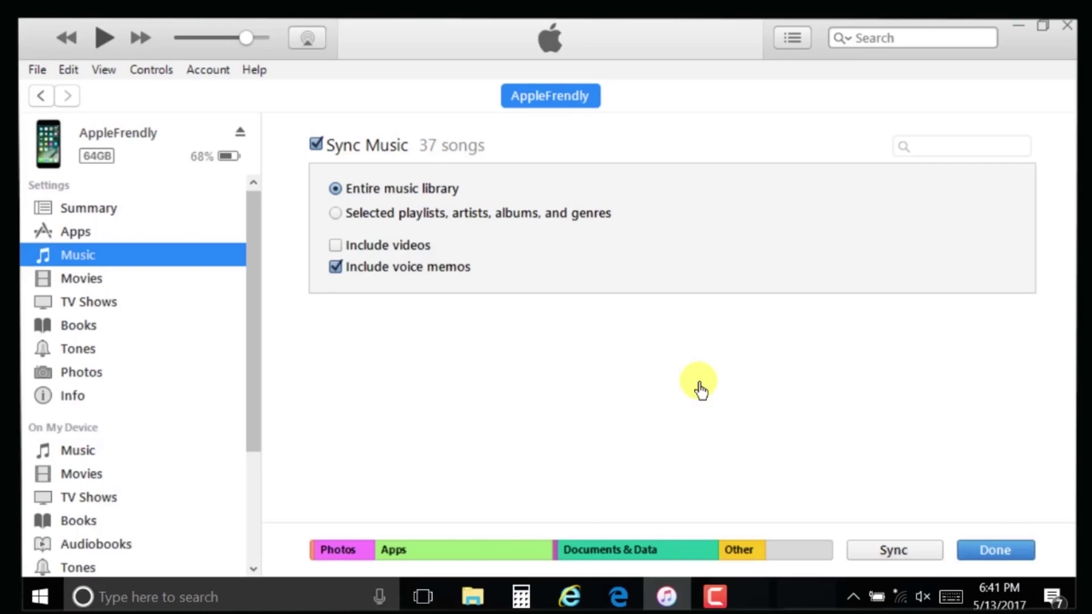
Restore down the iTunes window to reveal Alive.m4r and show the iPhone's Tones sync settings.
left_click(1042, 26)
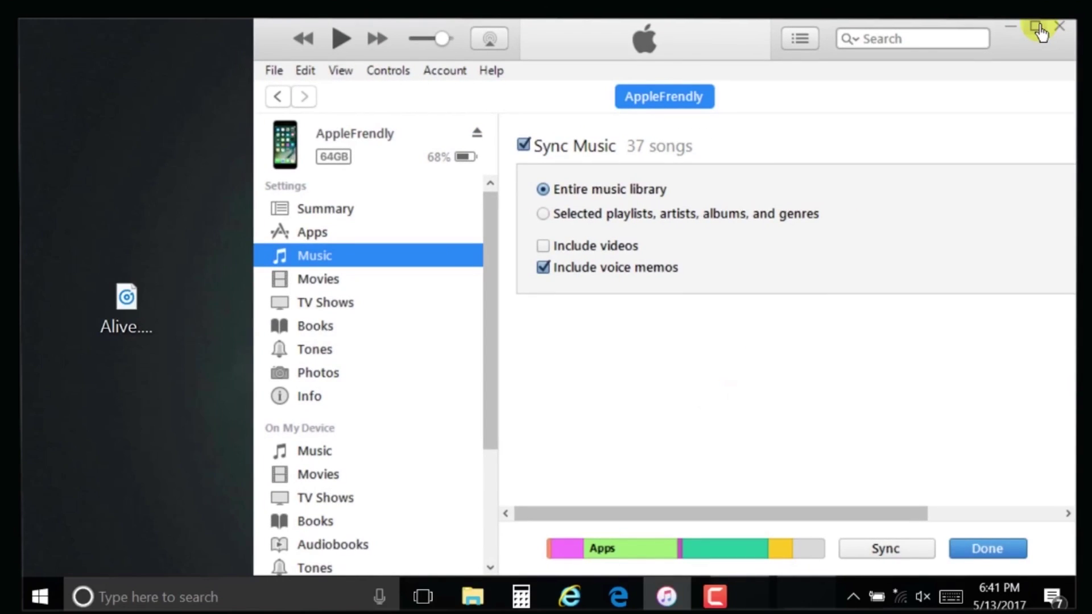
left_click(137, 313)
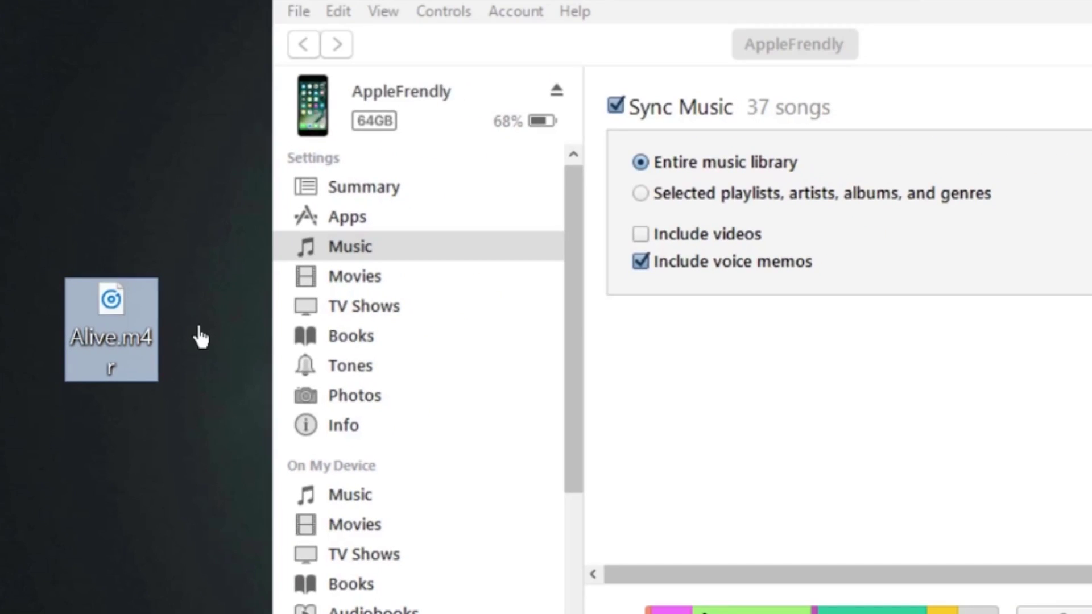
left_click(417, 374)
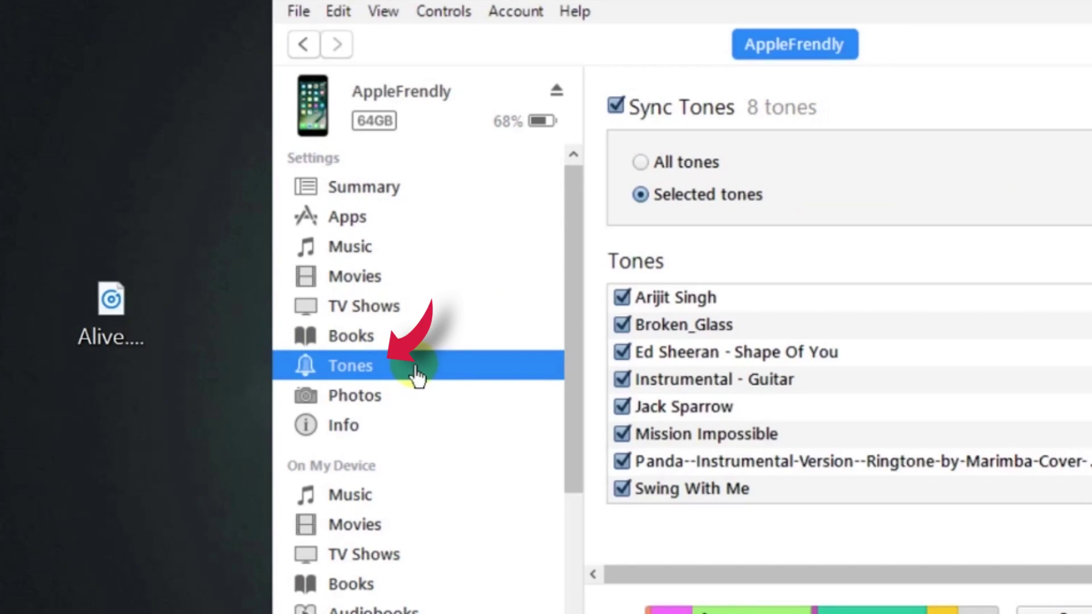
Try dragging Alive.m4r from the desktop onto the iPhone's tones list; the drop is refused.
left_click(128, 319)
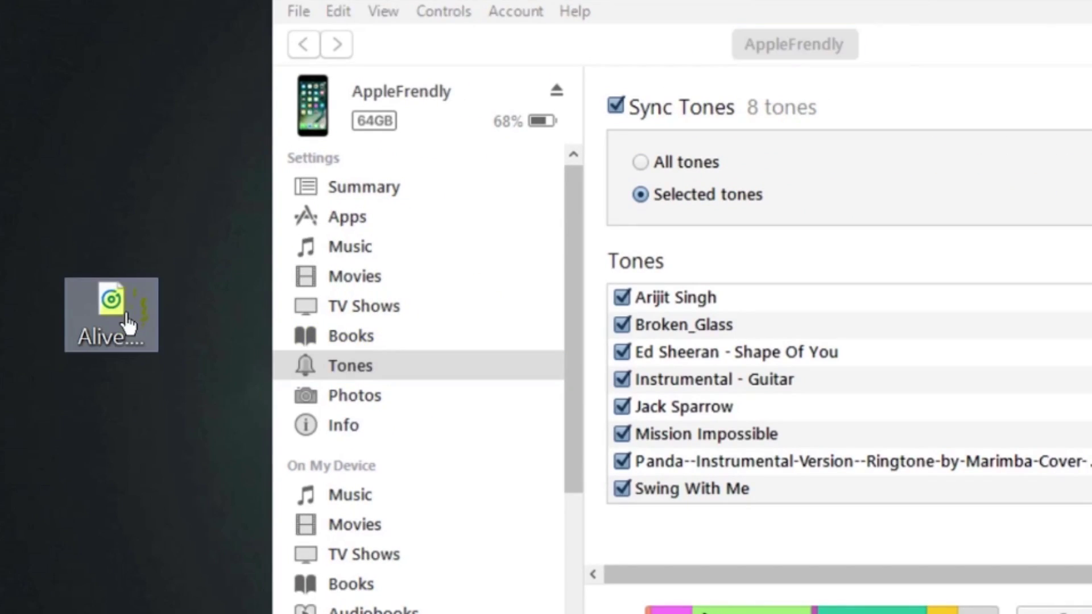
left_click_drag(128, 319, 904, 360)
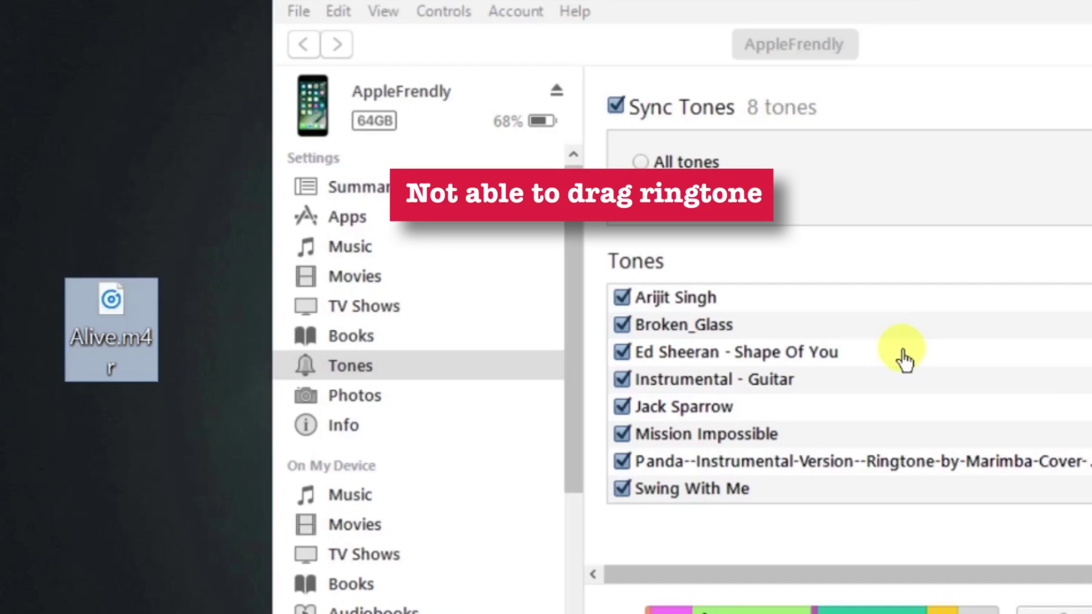
left_click_drag(122, 302, 1010, 372)
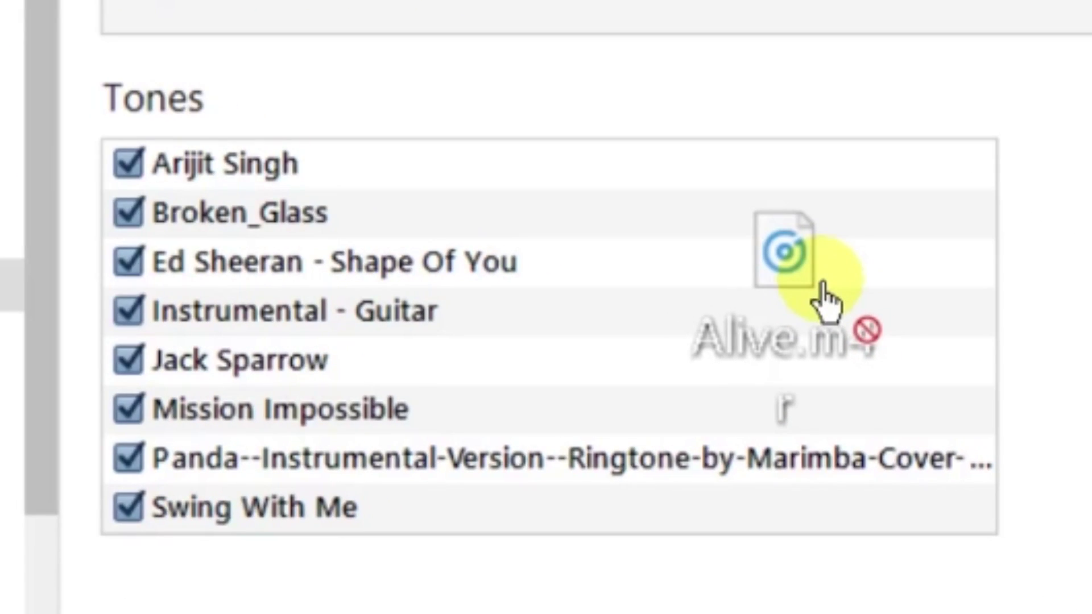
left_click_drag(825, 298, 825, 298)
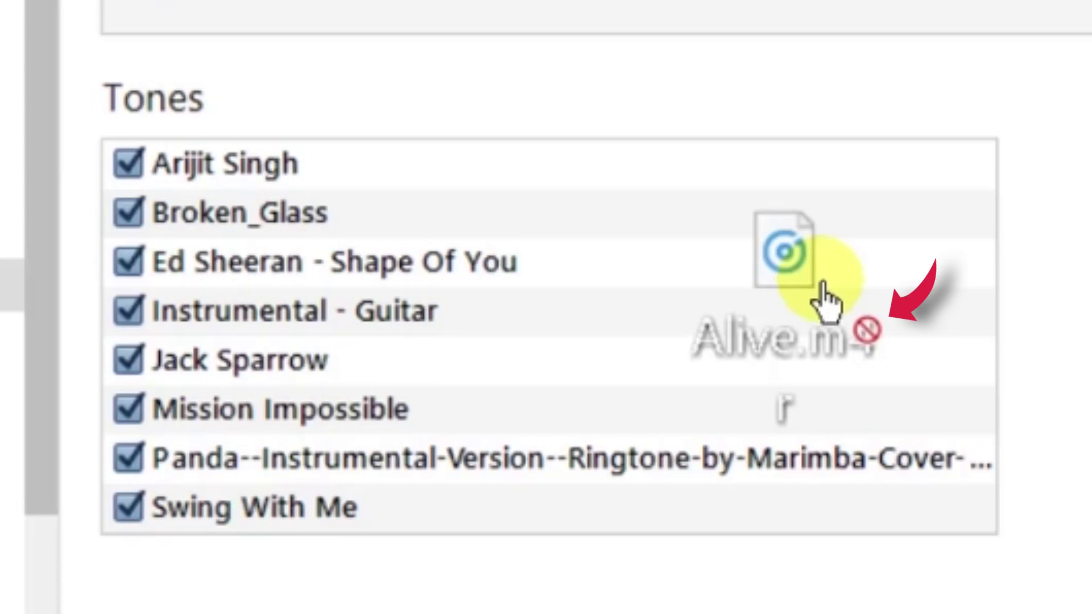
left_click_drag(825, 298, 824, 298)
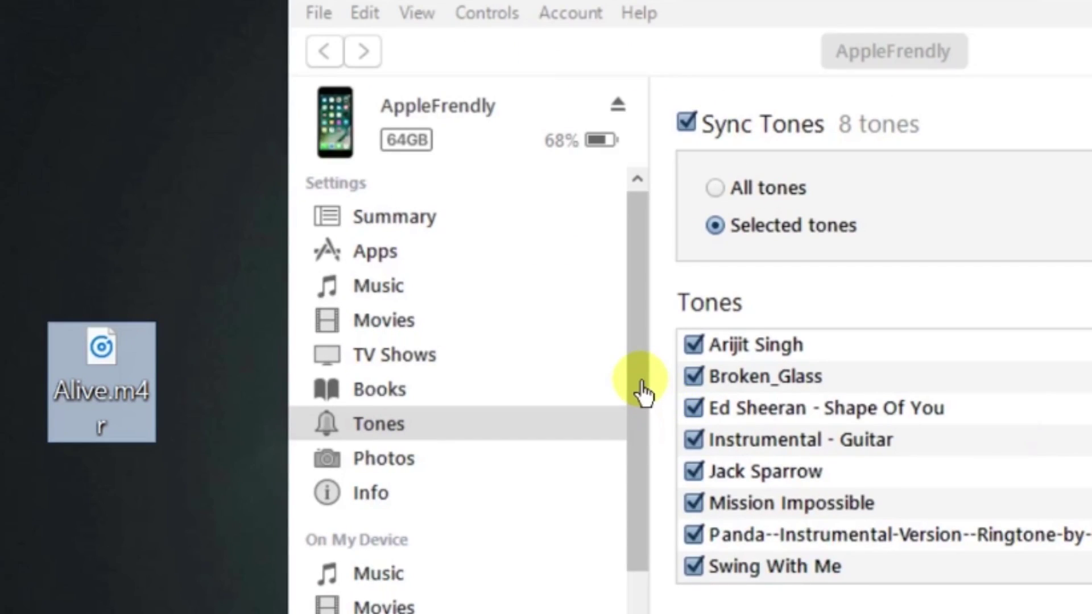
left_click_drag(642, 392, 668, 603)
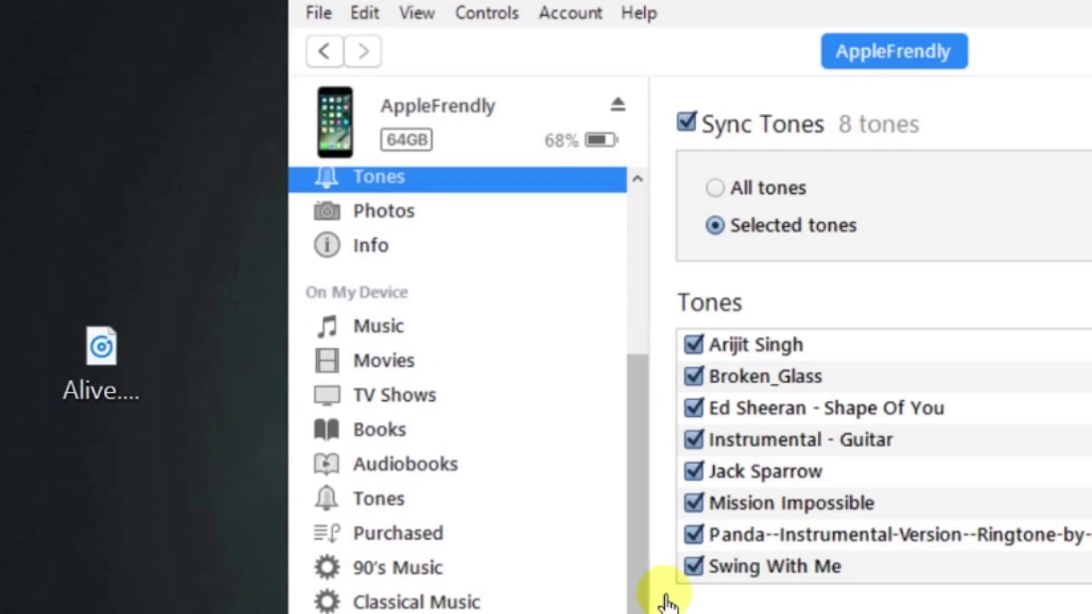
Show the 9 ringtones under On My Device > Tones and try dragging Alive.m4r there.
left_click(525, 511)
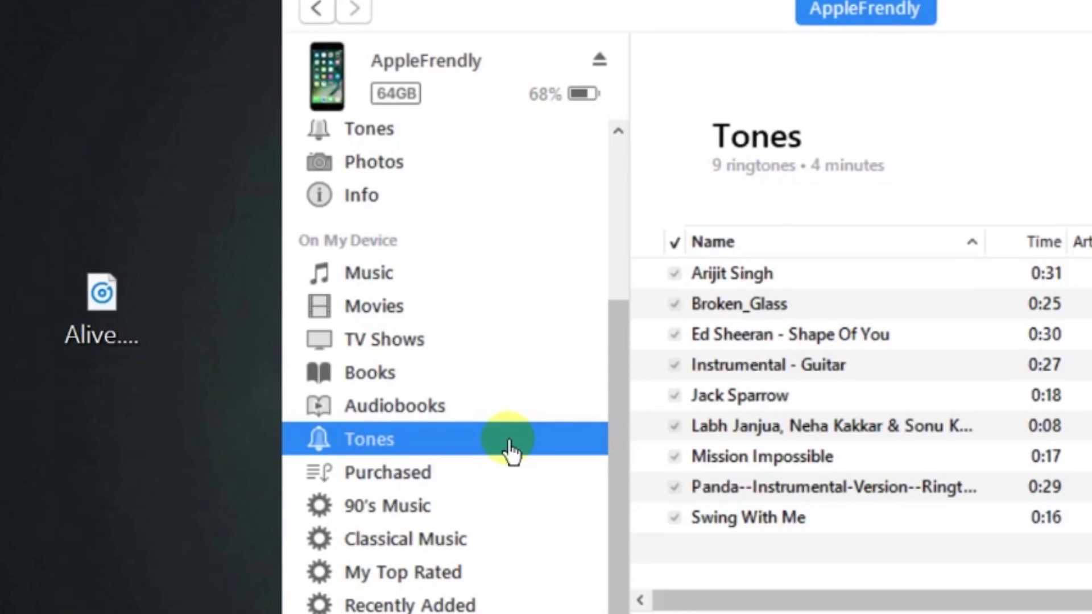
left_click_drag(108, 307, 939, 375)
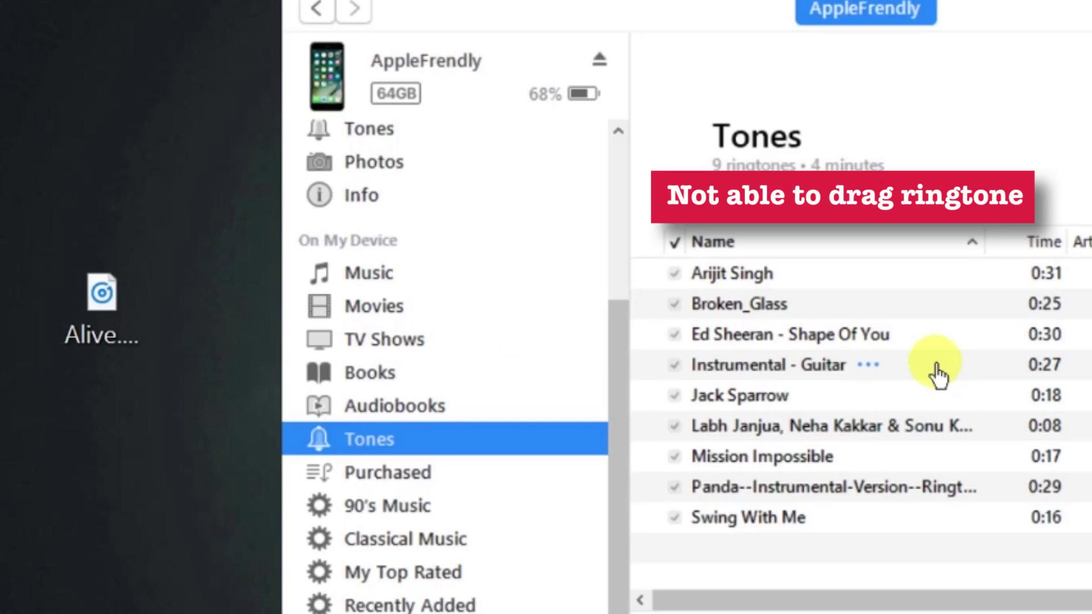
left_click_drag(614, 434, 620, 231)
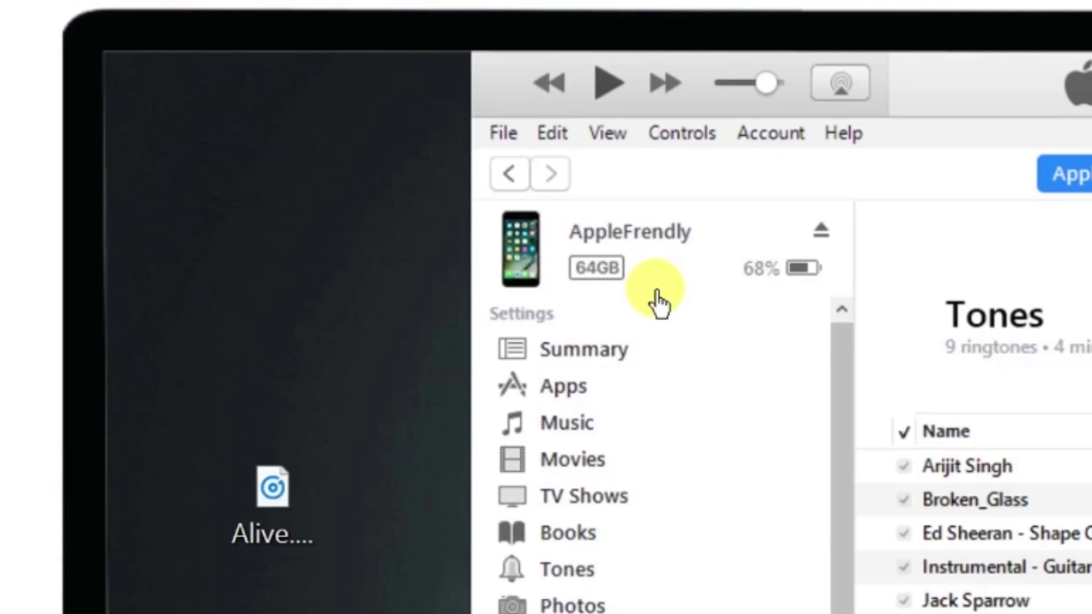
Eject the iPhone, switch the library to Tones, and drag the Alive ringtone into it.
left_click(821, 232)
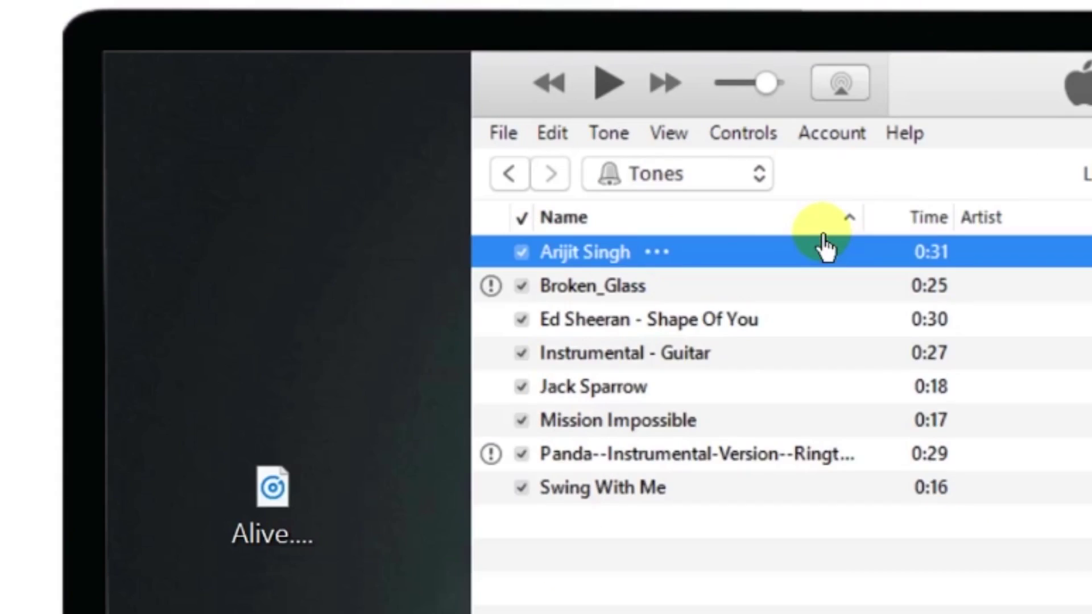
left_click(758, 175)
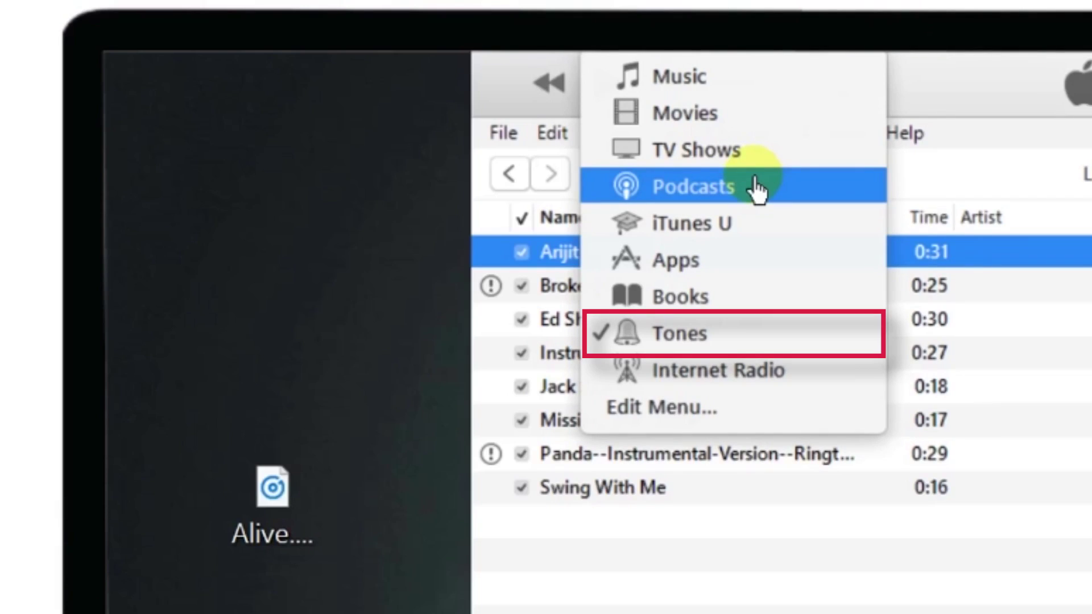
left_click(786, 336)
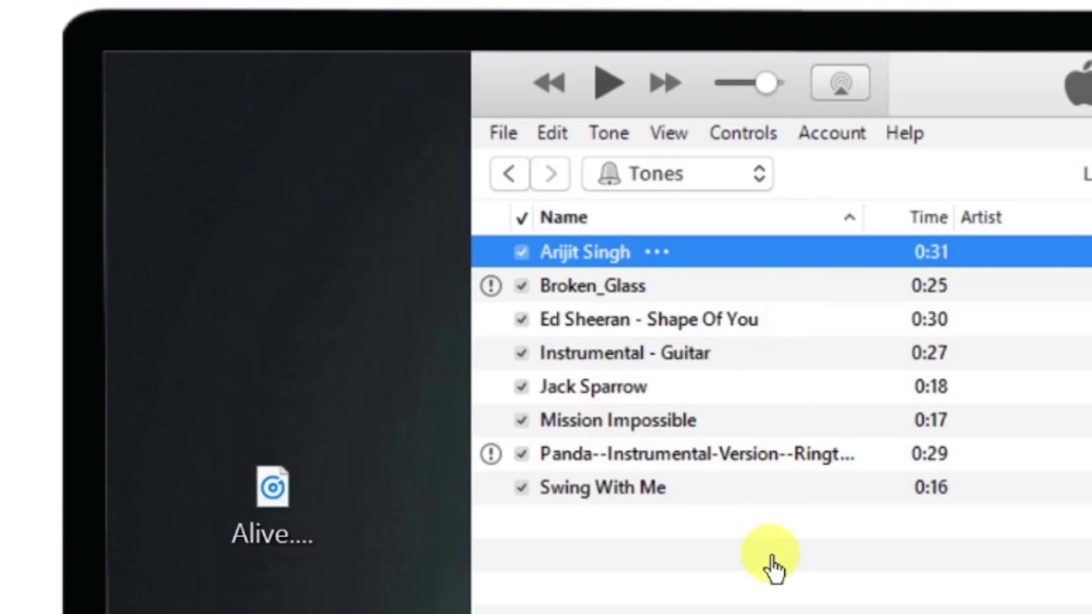
left_click_drag(299, 510, 611, 554)
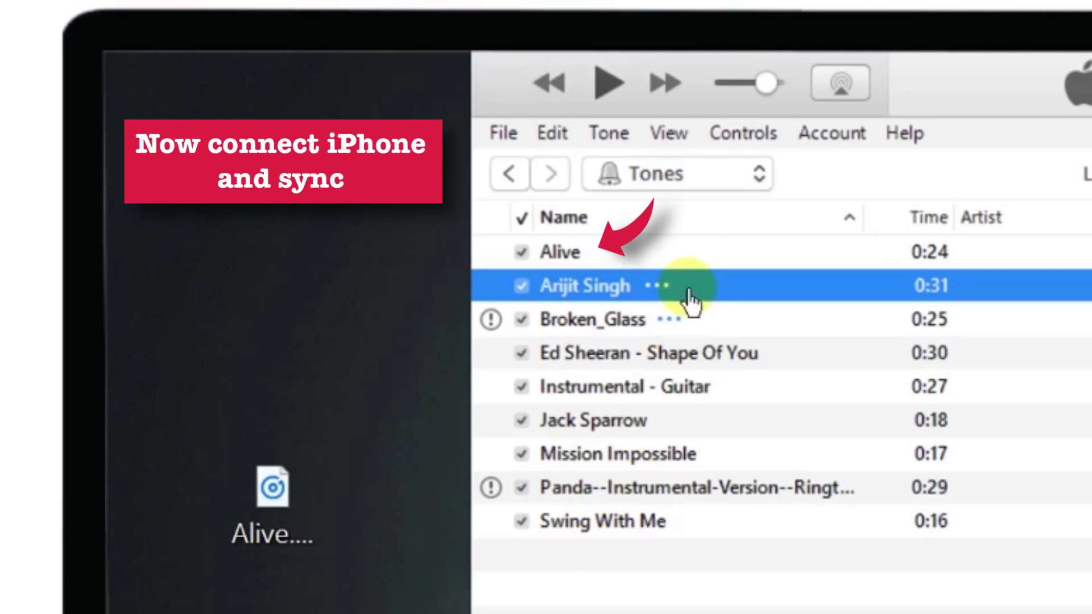
left_click(712, 259)
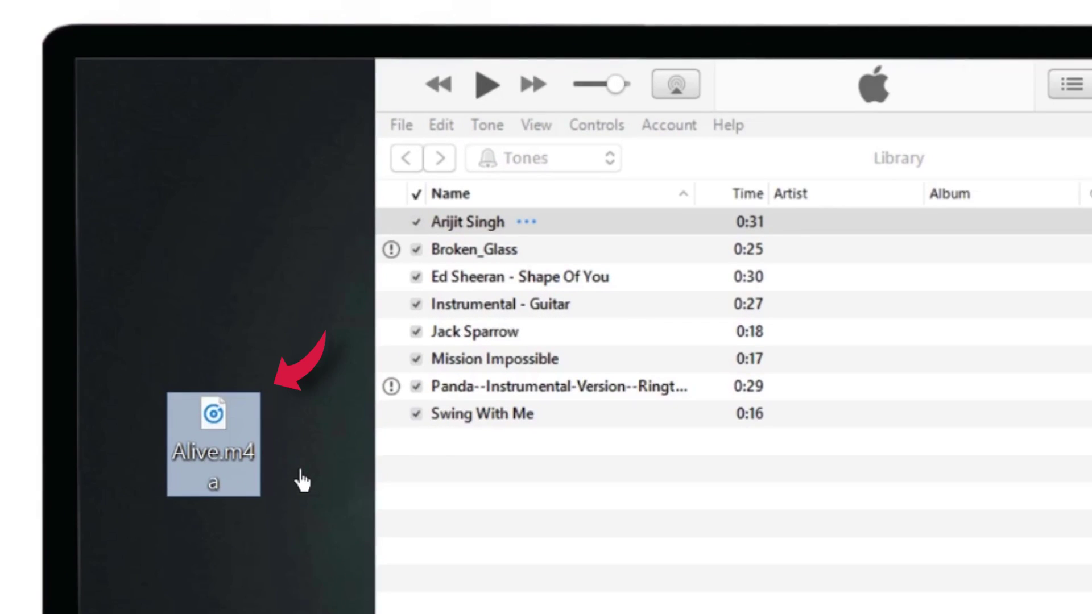
Rename Alive.m4a to Alive.m4r, accept the extension change, and drag it into the Tones list.
left_click_drag(237, 459, 558, 458)
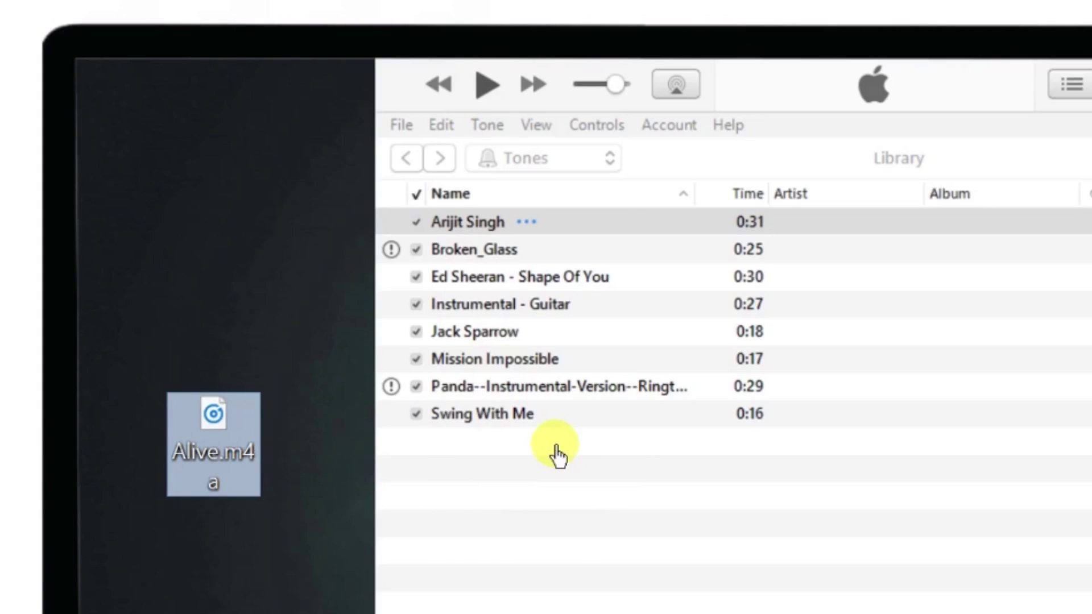
left_click_drag(228, 441, 649, 472)
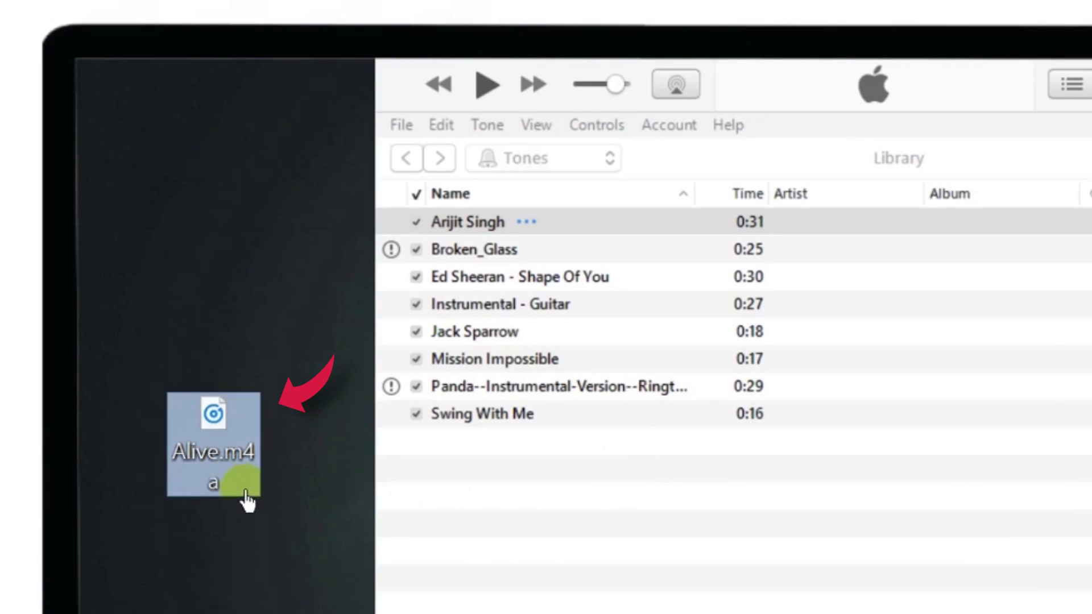
left_click(239, 492)
left_click(239, 492)
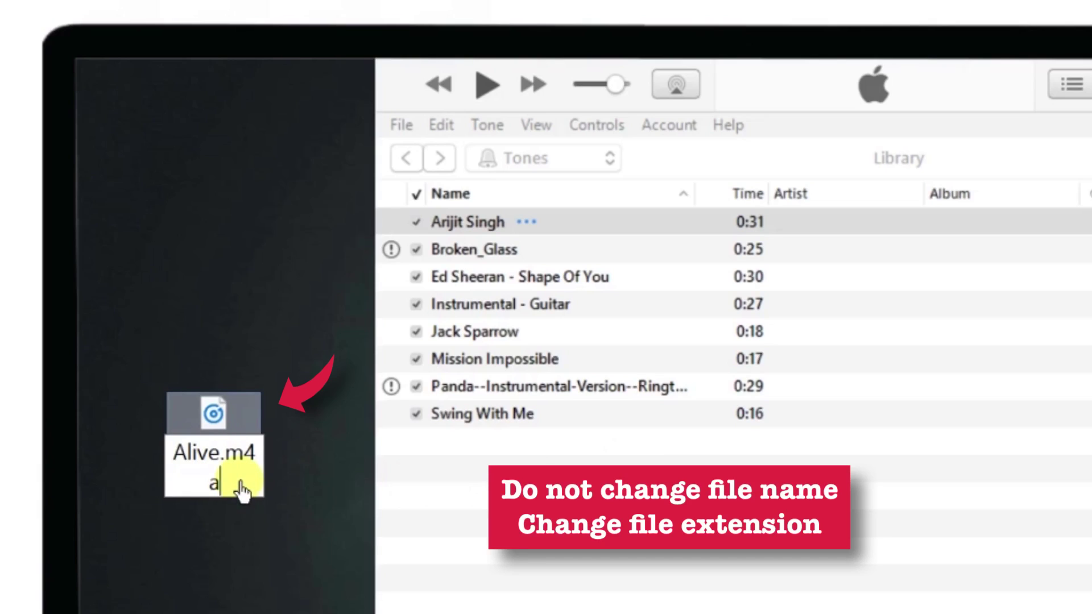
key("BackSpace")
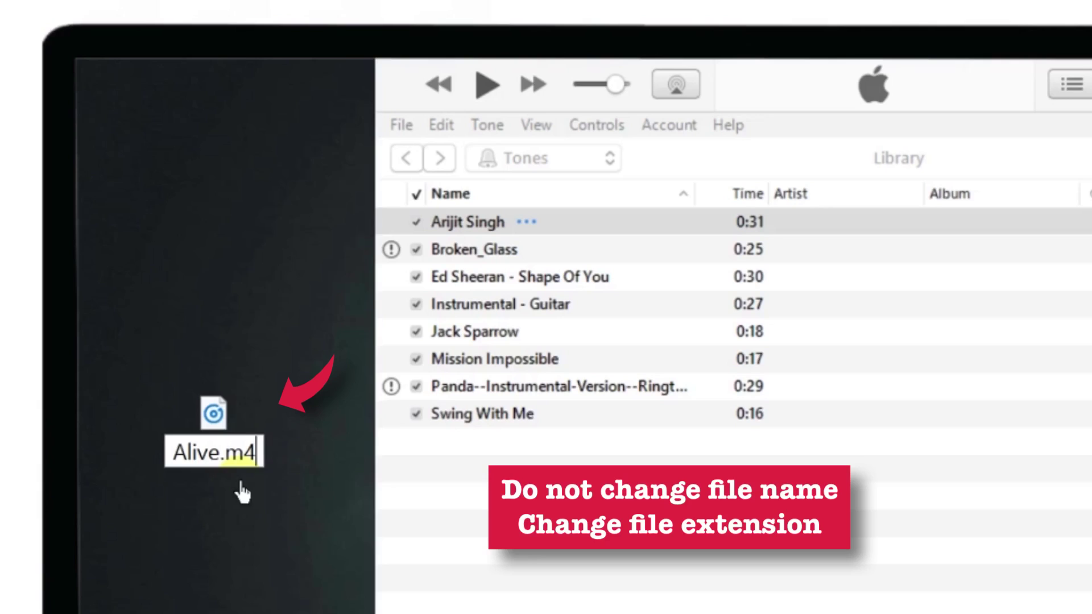
type("r")
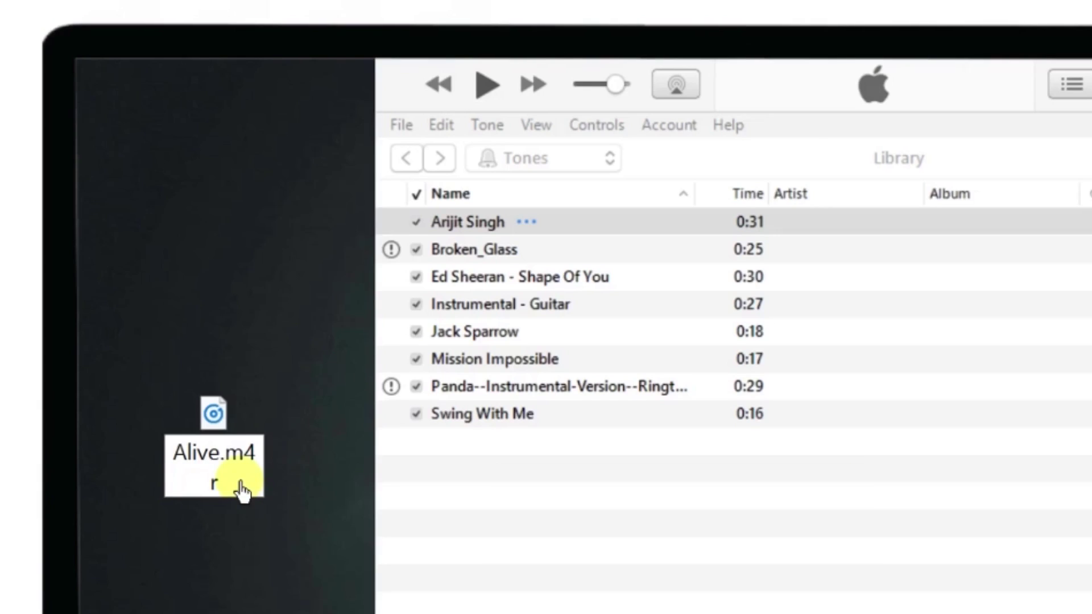
key("Return")
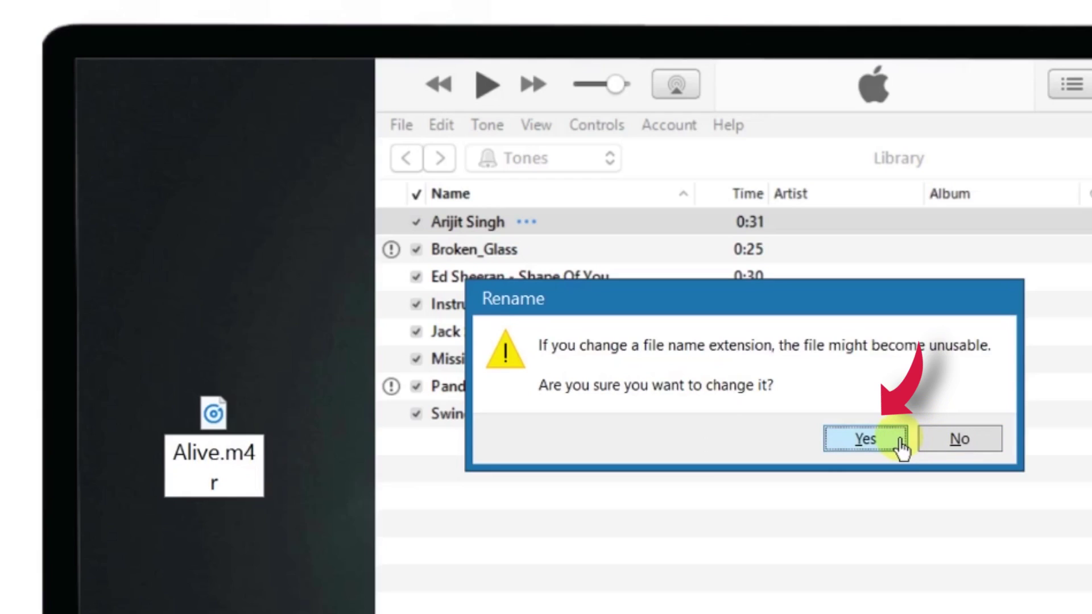
left_click(866, 439)
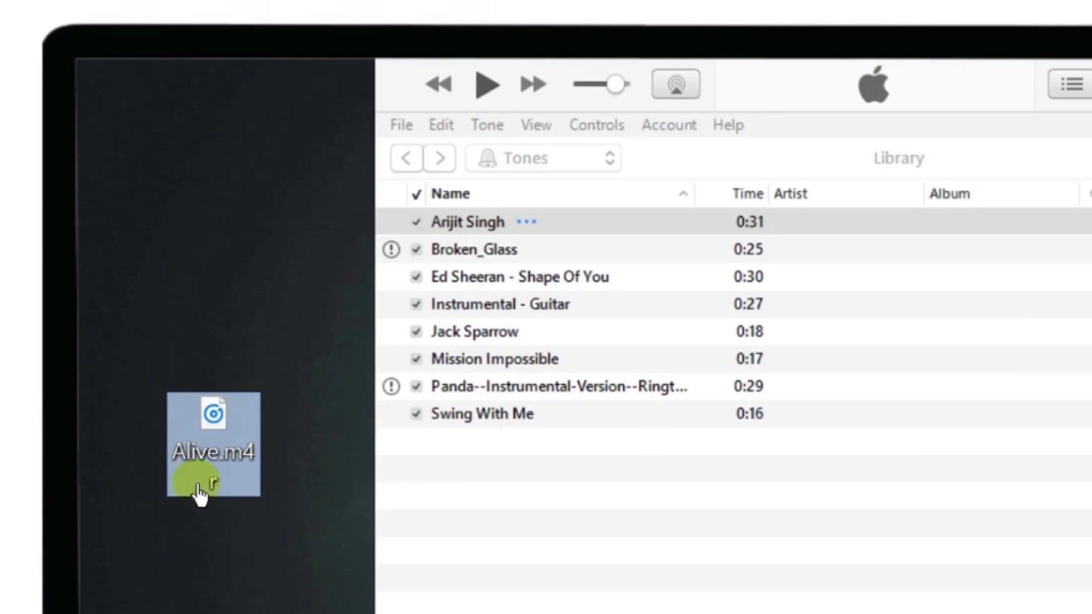
left_click_drag(237, 483, 535, 502)
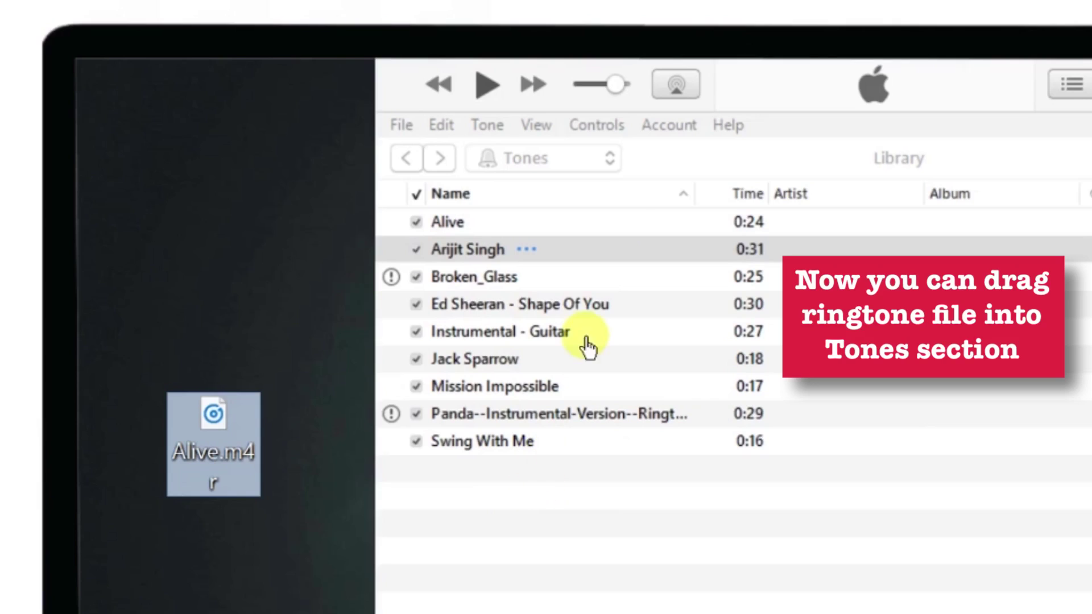
Delete the 0:24 AAC Alive track from Songs, keeping the 4:24 original.
left_click(591, 228)
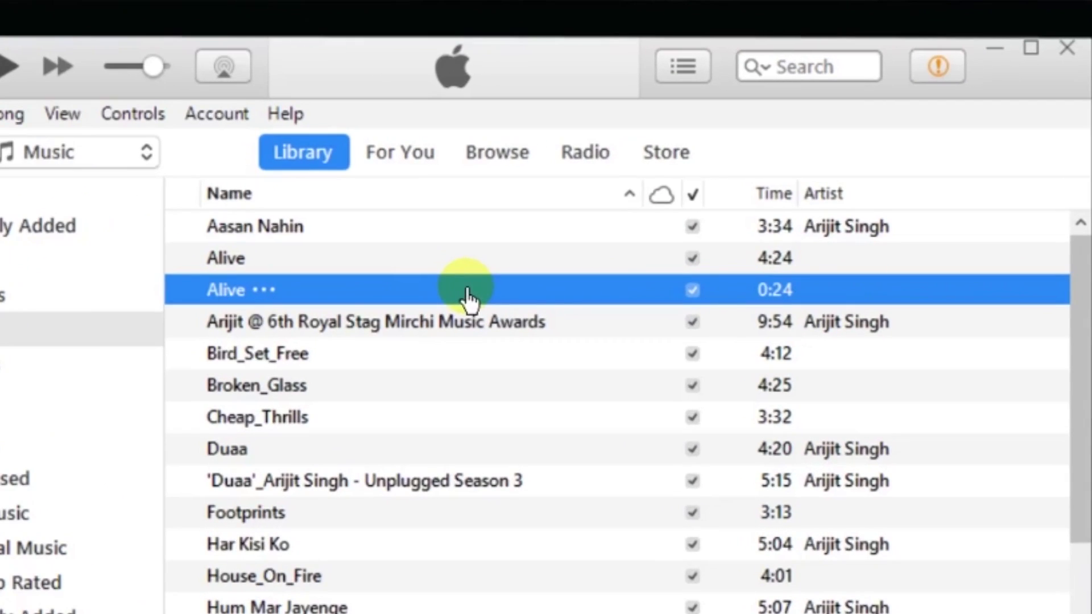
left_click(462, 265)
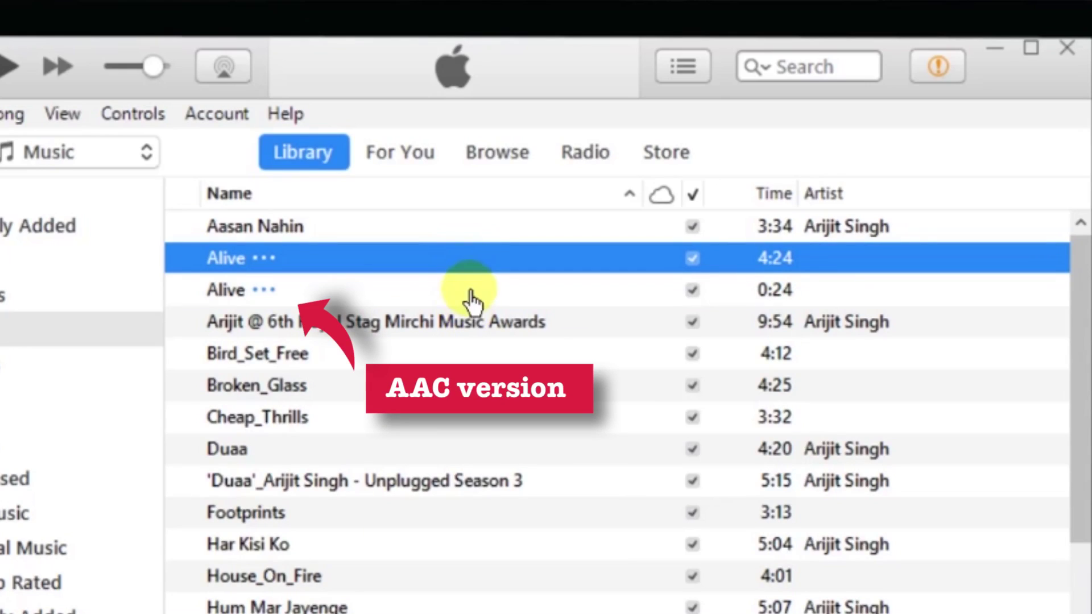
left_click(471, 294)
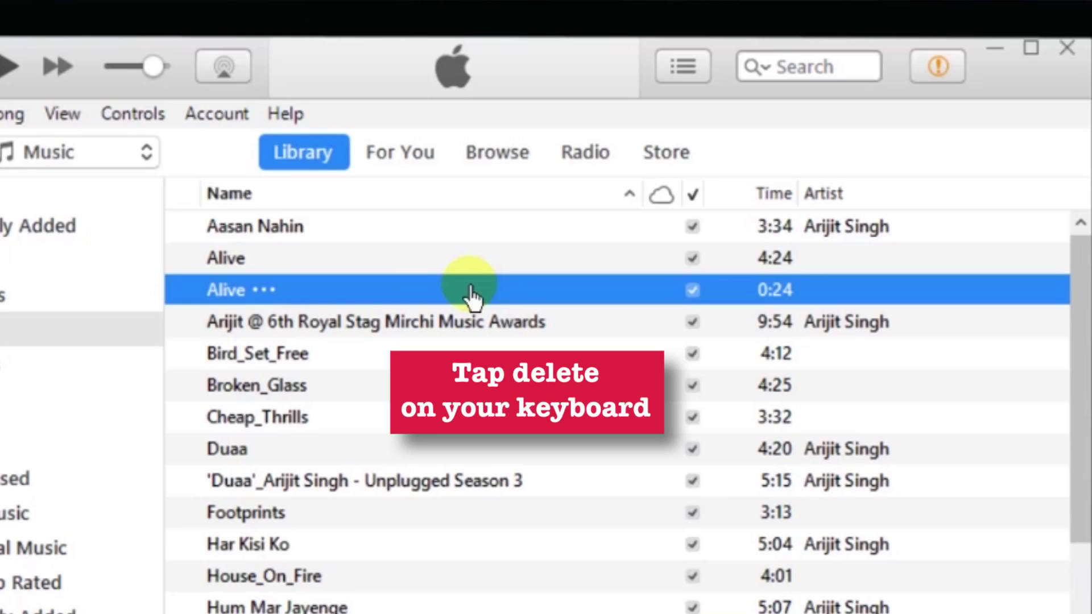
key("Delete")
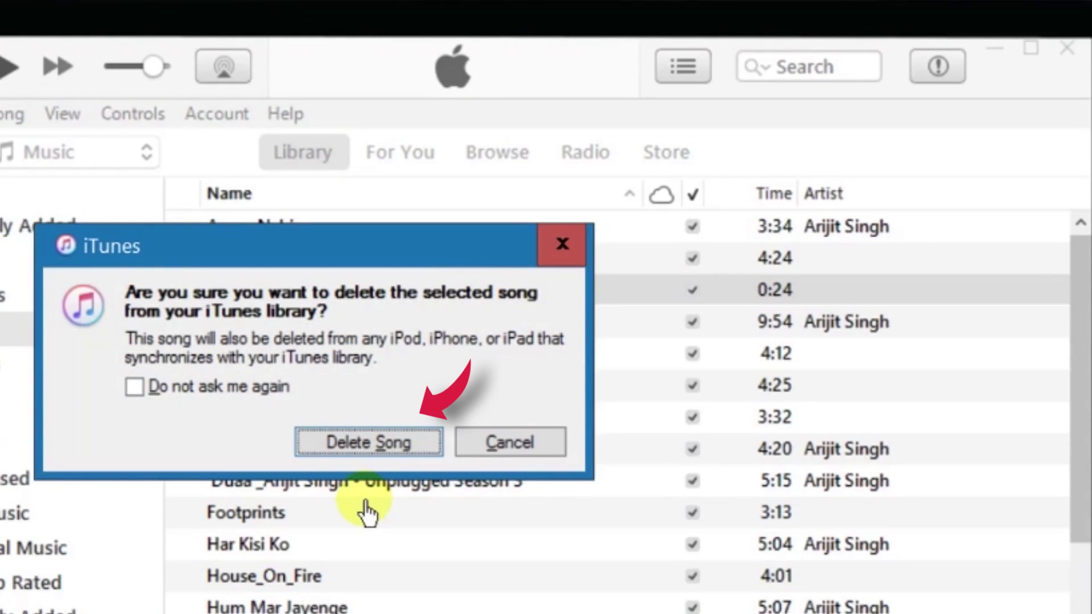
left_click(370, 442)
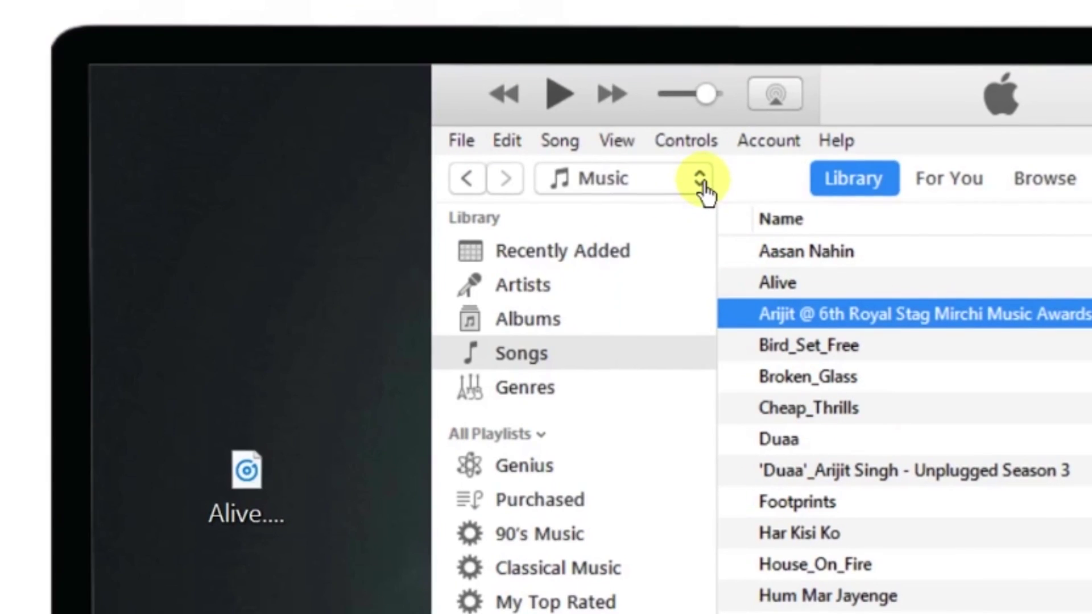
Switch the library to Tones and drag Alive.m4r in, where it appears at 0:24.
left_click(701, 180)
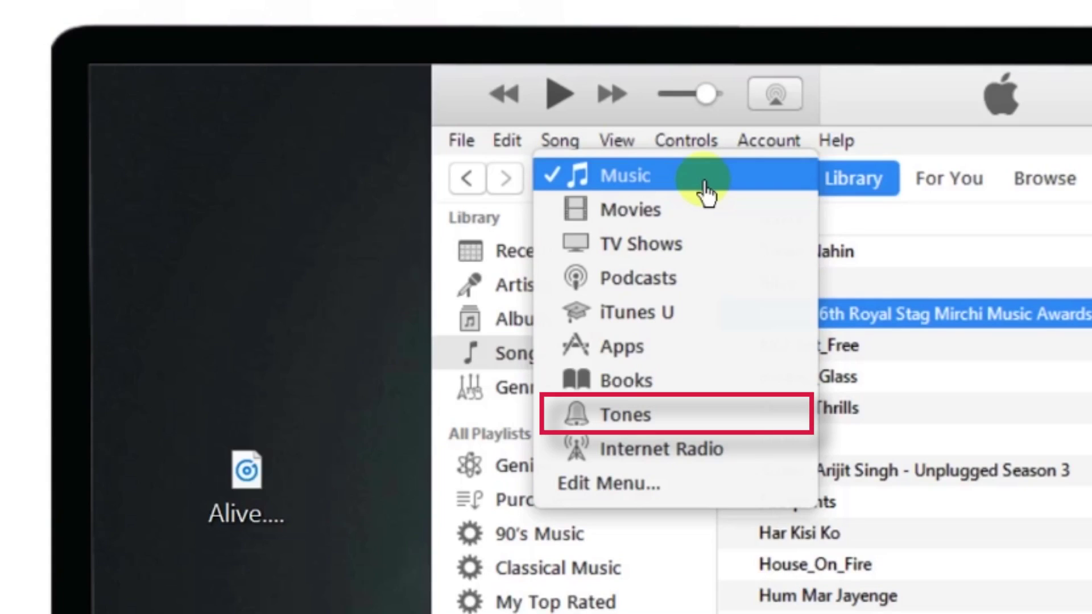
left_click(692, 417)
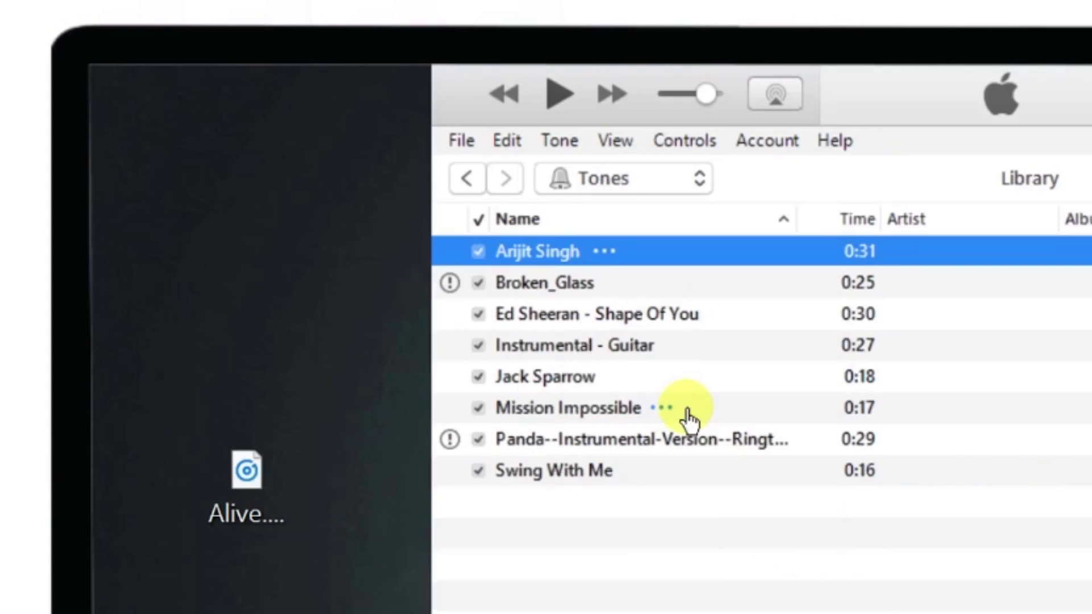
left_click_drag(256, 515, 630, 511)
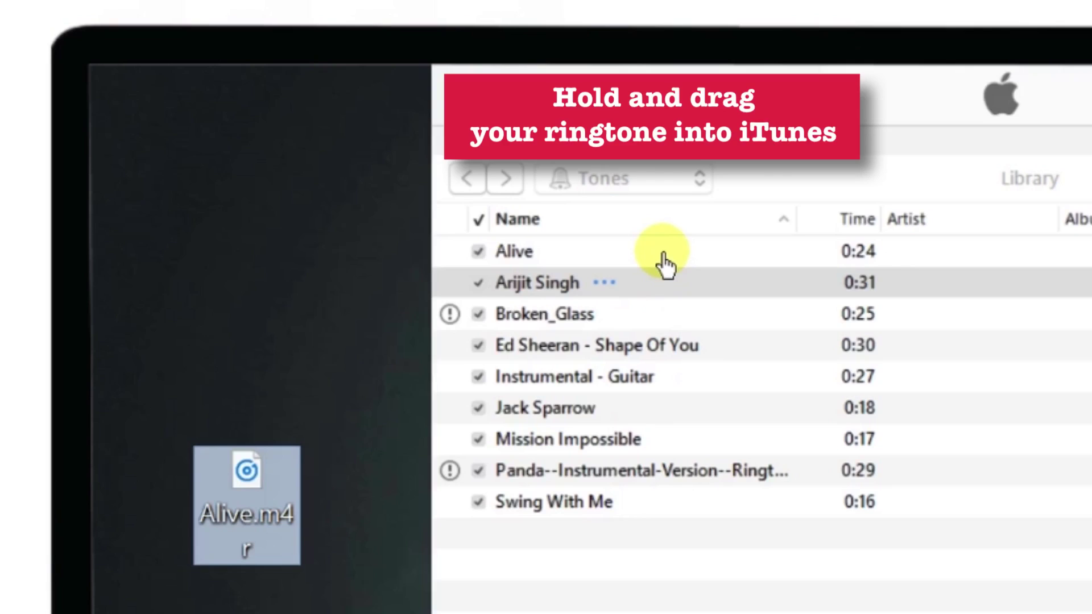
left_click(692, 257)
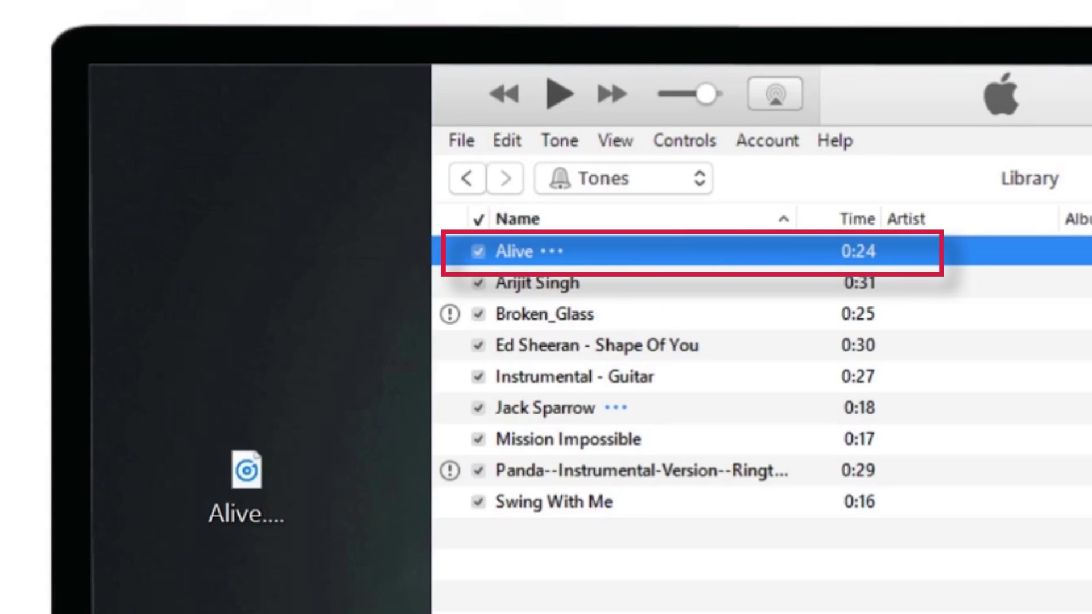